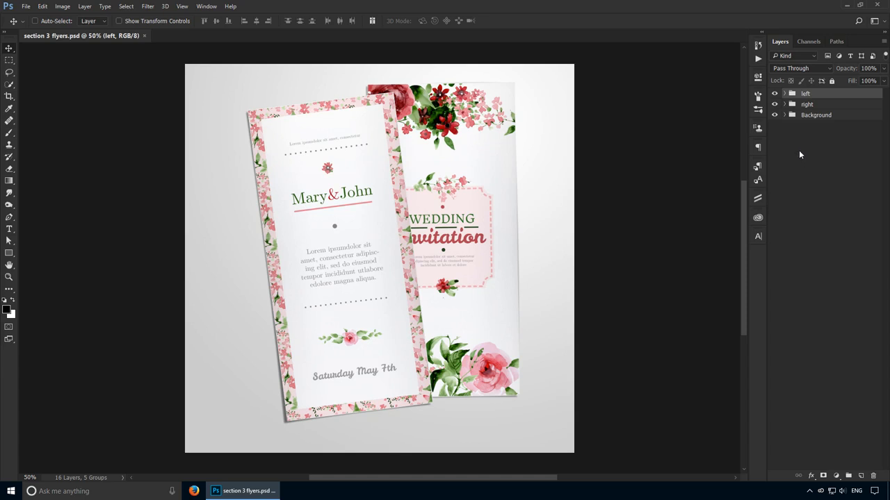
- Expand the left, right and Background layer groups all at once
left_click(822, 105)
left_click(827, 115)
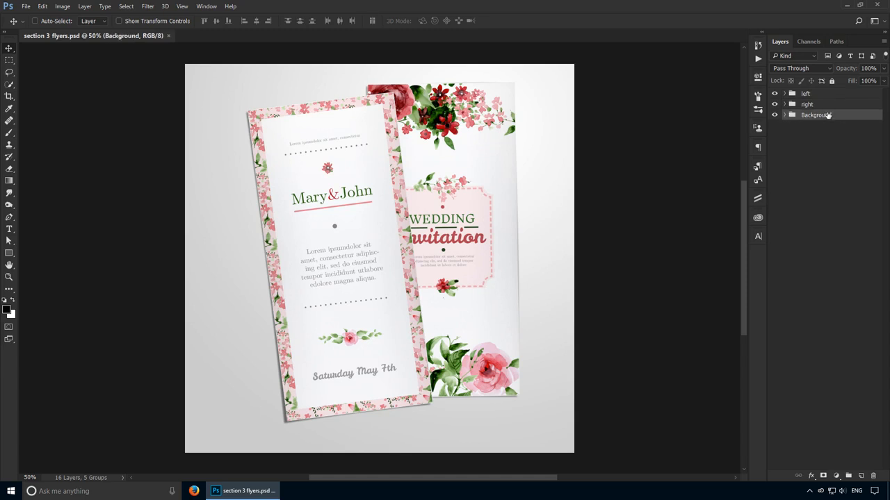
left_click(810, 105)
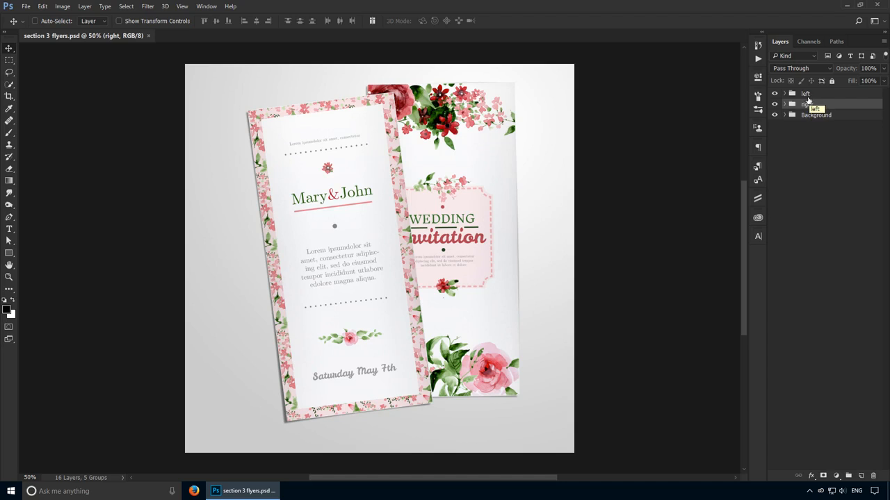
key("ctrl")
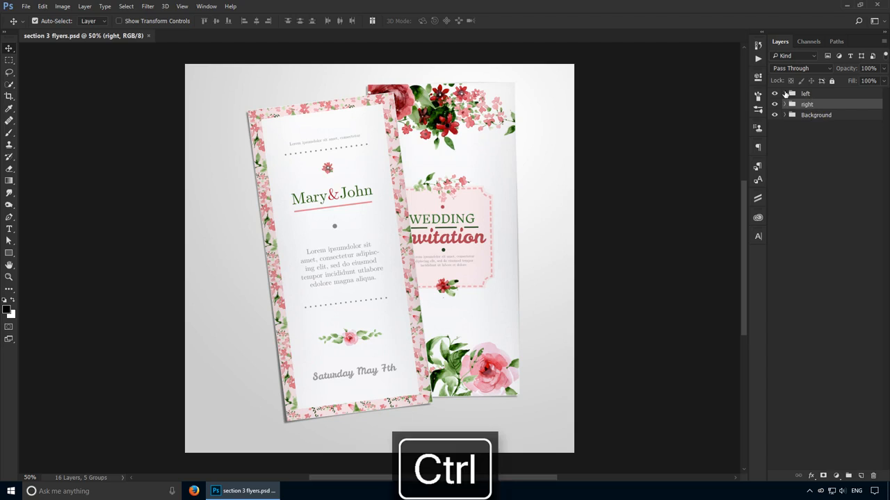
left_click(785, 93, "ctrl")
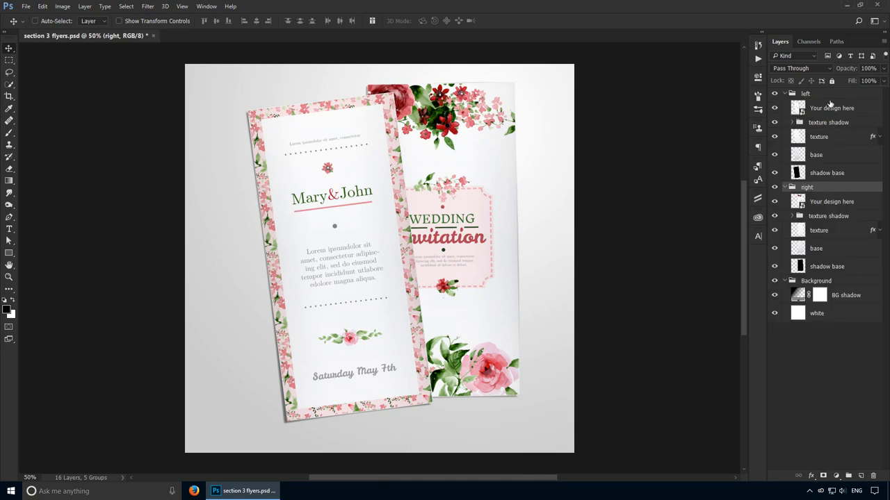
- Check the contents of the left, right and Background groups and collapse all three at once
left_click(828, 124)
left_click(838, 214)
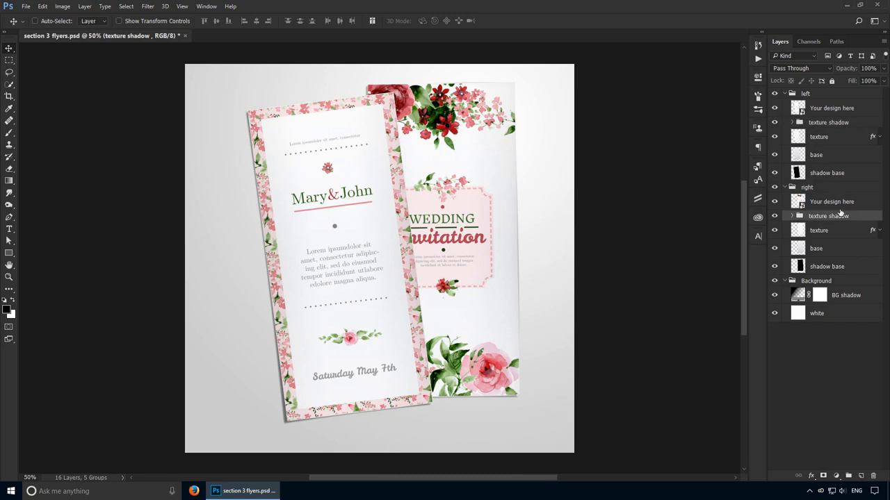
left_click(841, 123)
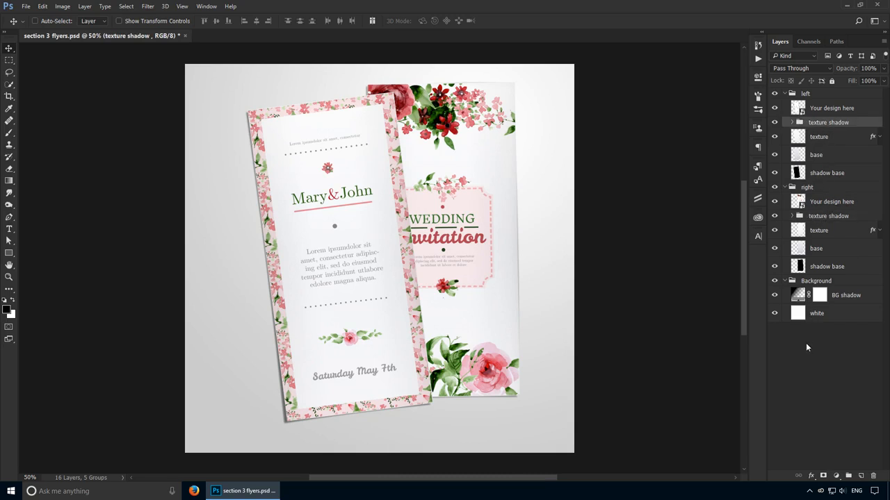
left_click(815, 96)
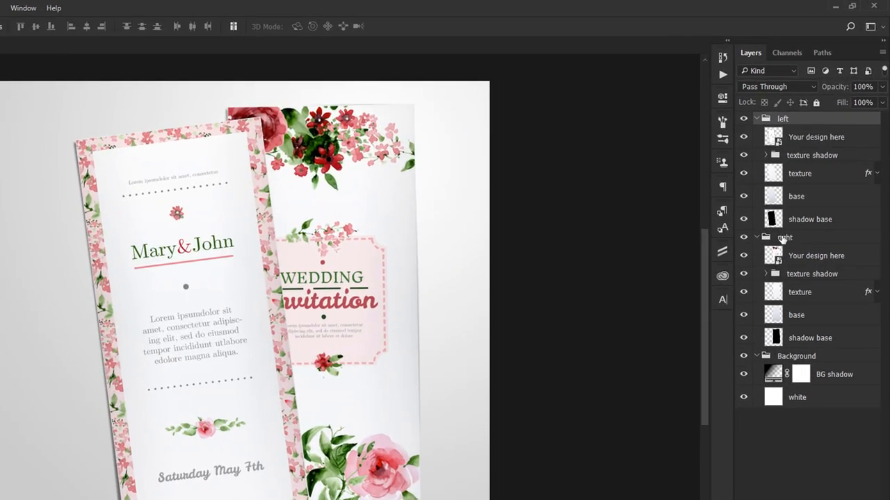
left_click(797, 208)
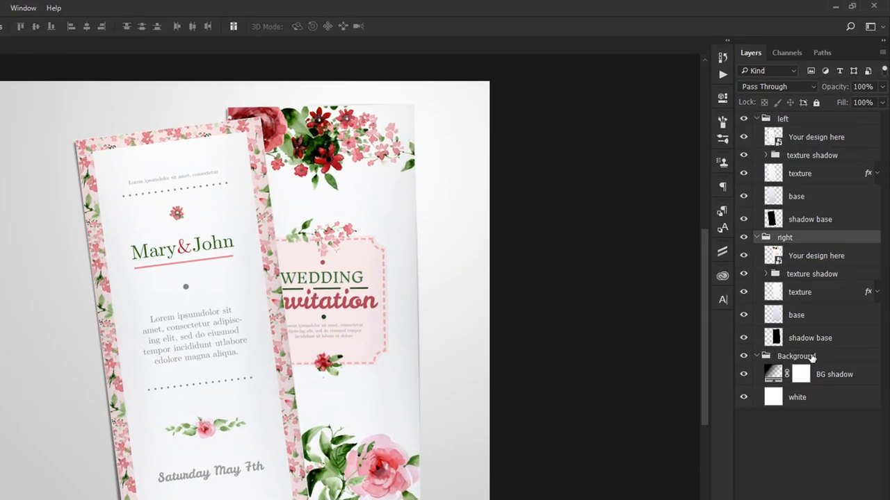
left_click(811, 356)
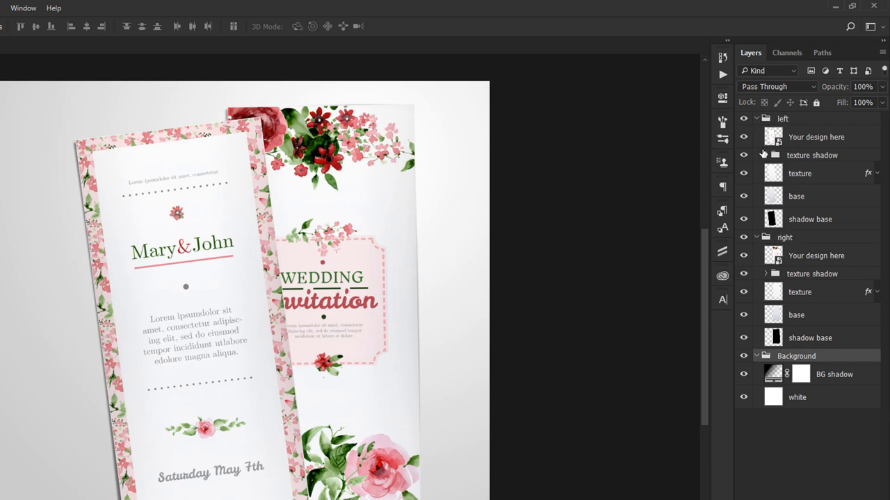
key("ctrl")
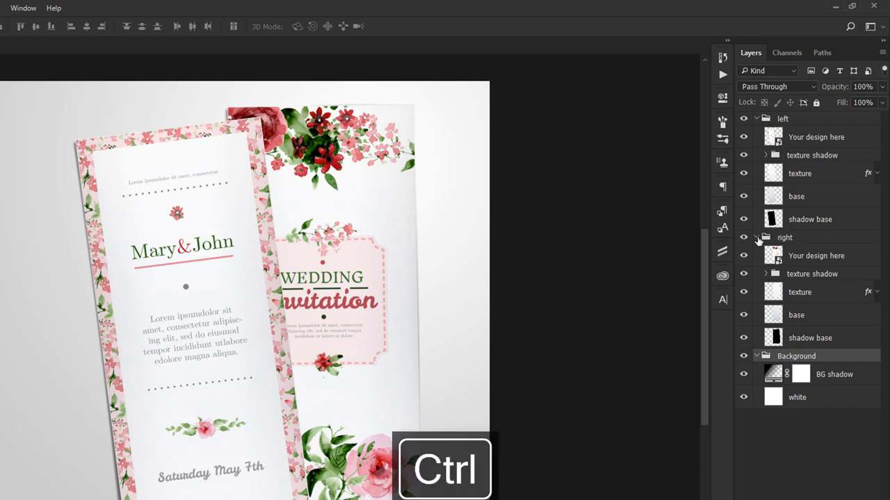
left_click(758, 239, "ctrl")
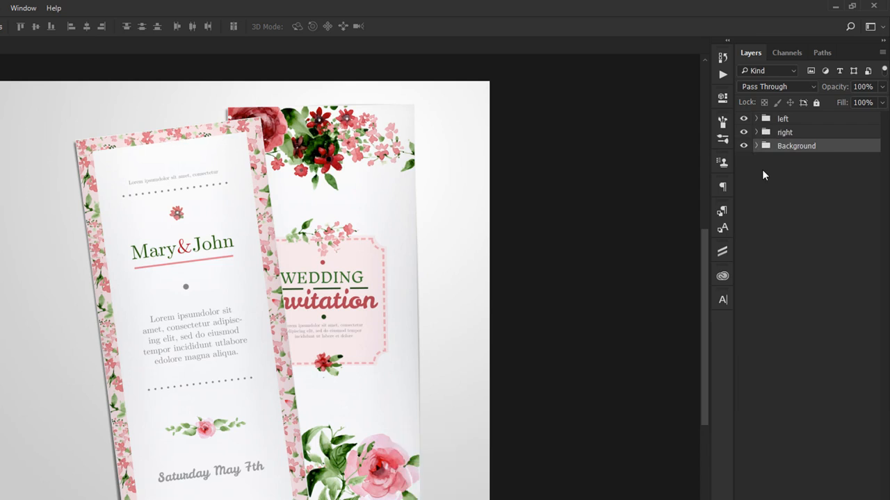
- Expand every layer group including the nested texture shadow groups and layer effects, and collapse everything again
key("ctrl+alt")
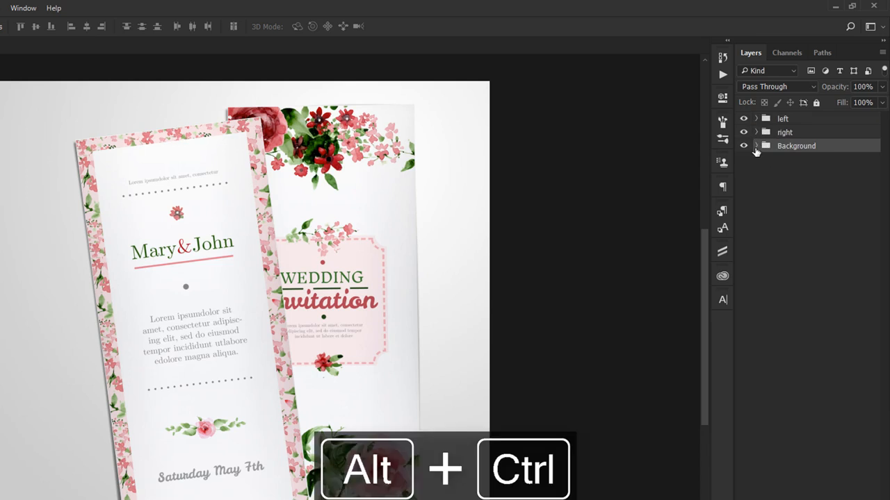
left_click(756, 147, "ctrl+alt")
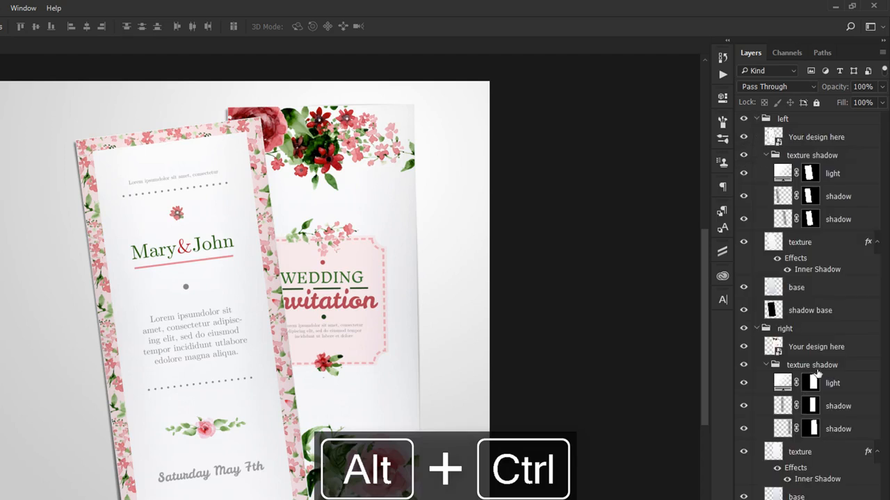
left_click(850, 370)
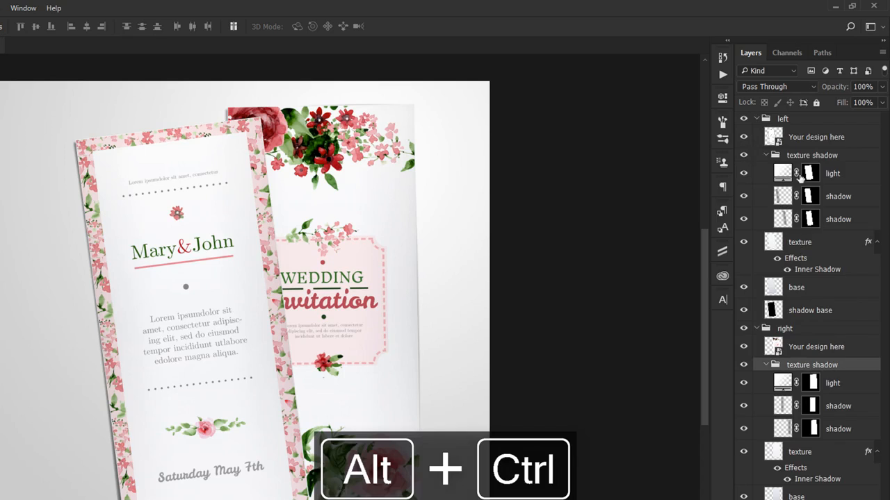
left_click(793, 160)
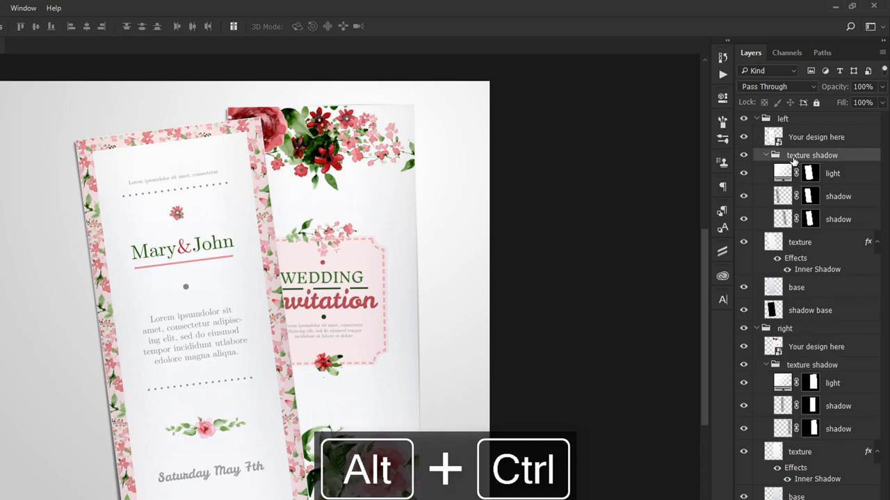
left_click(757, 118, "ctrl+alt")
left_click(757, 119, "ctrl+alt")
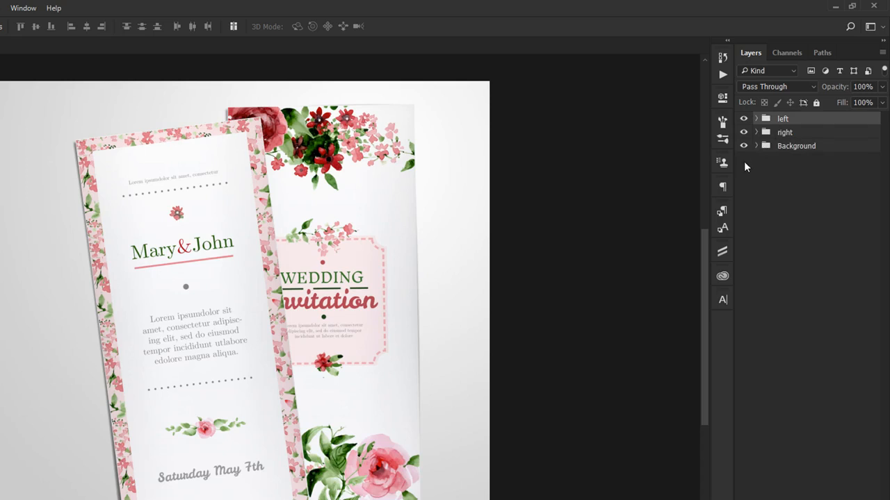
- Expand the left group and toggle the visibility of the group and of all its layers off and on again
left_click(742, 119)
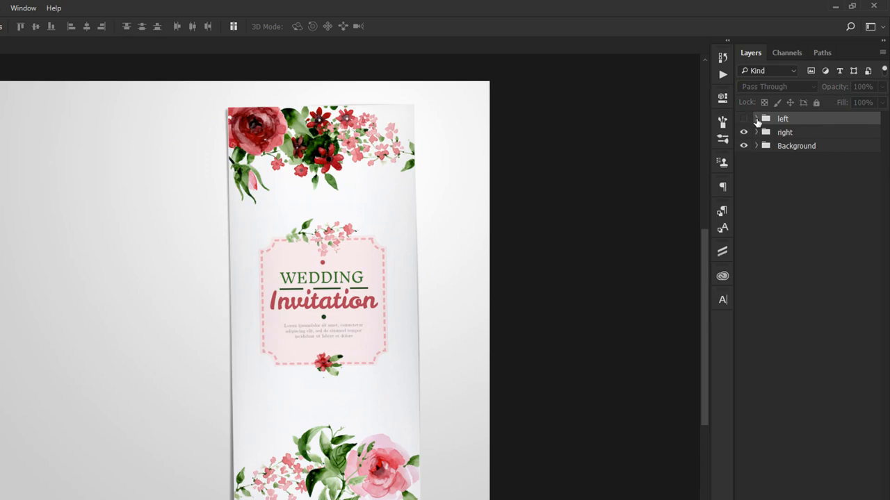
left_click(757, 118)
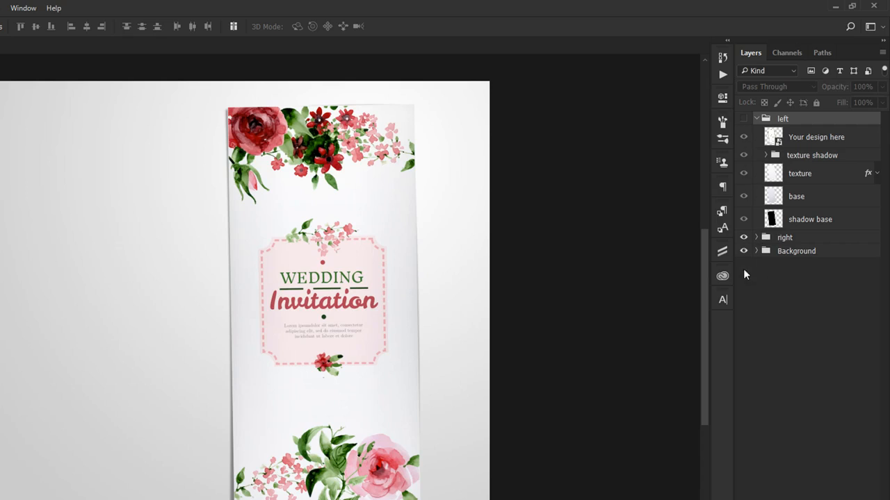
left_click(743, 141)
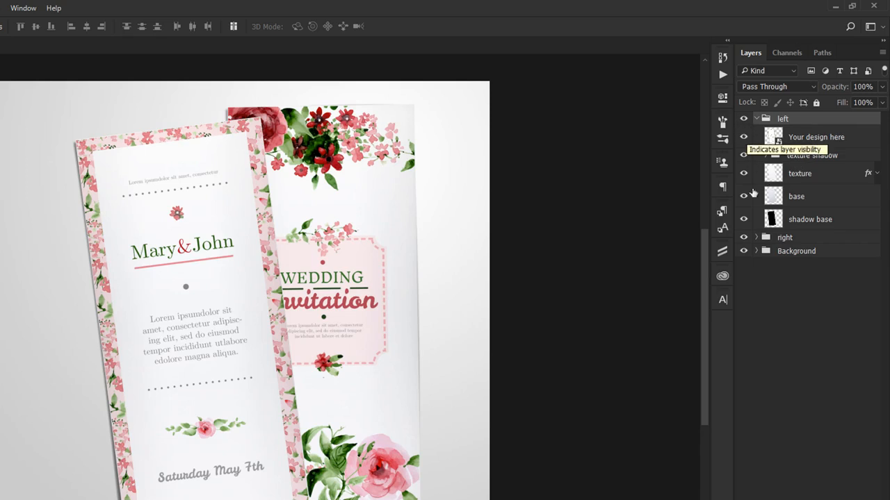
left_click_drag(744, 137, 745, 219)
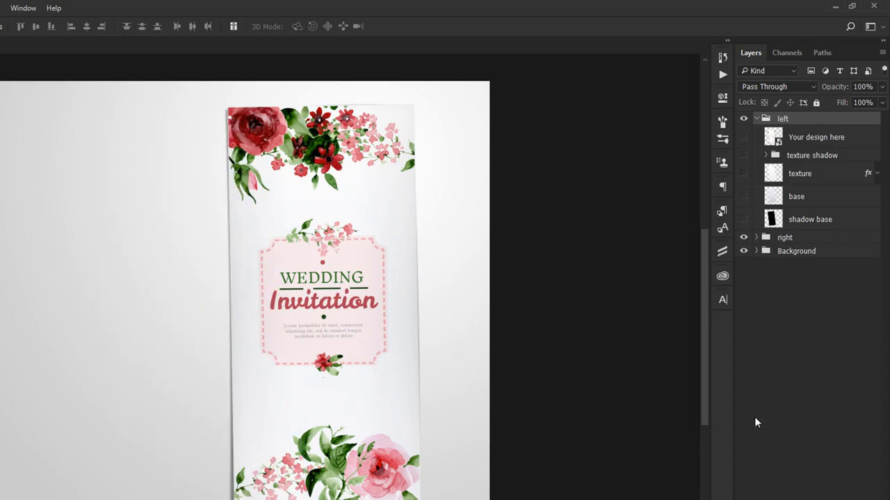
left_click_drag(744, 218, 745, 138)
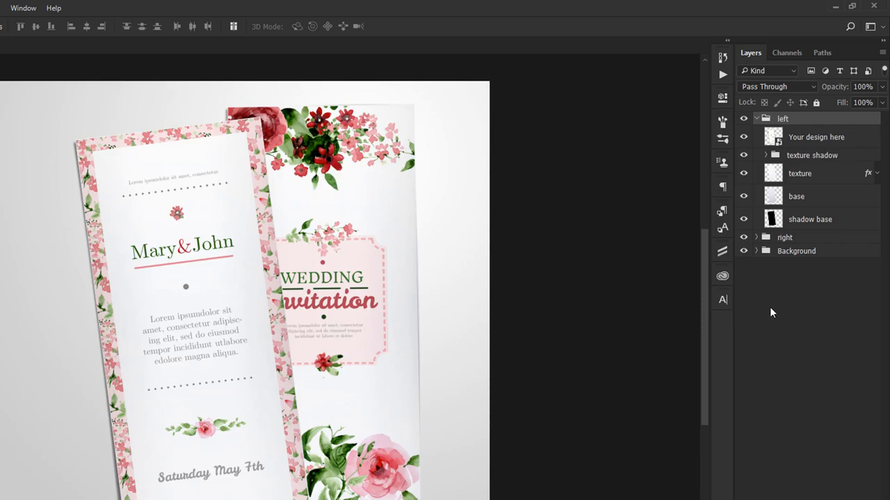
- Show only the Your design here layer of the left group, and restore the visibility of all other layers
left_click(816, 138)
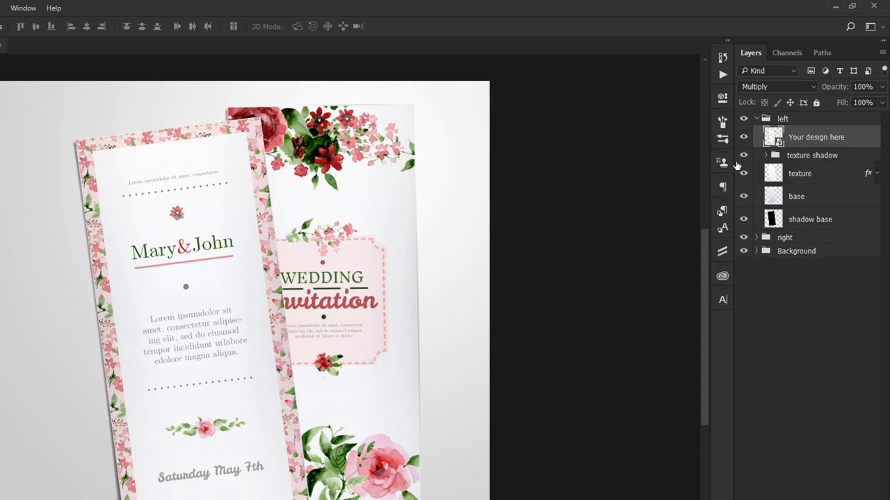
key("alt")
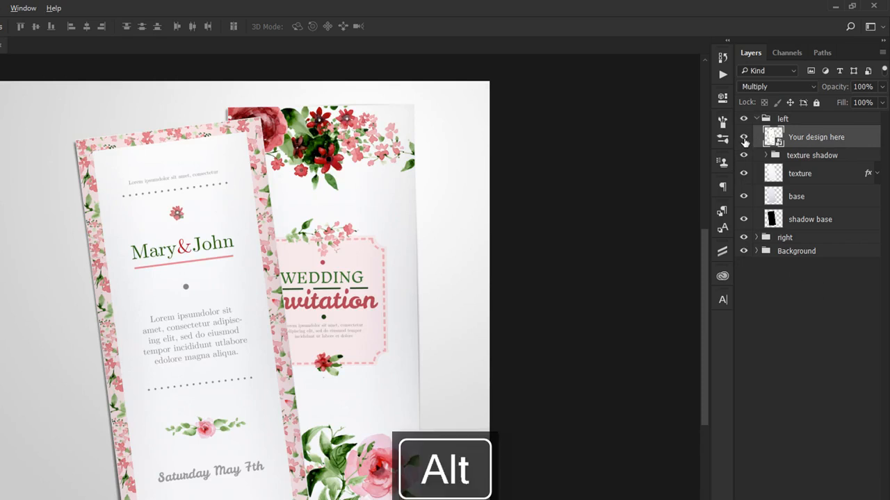
left_click(743, 139, "alt")
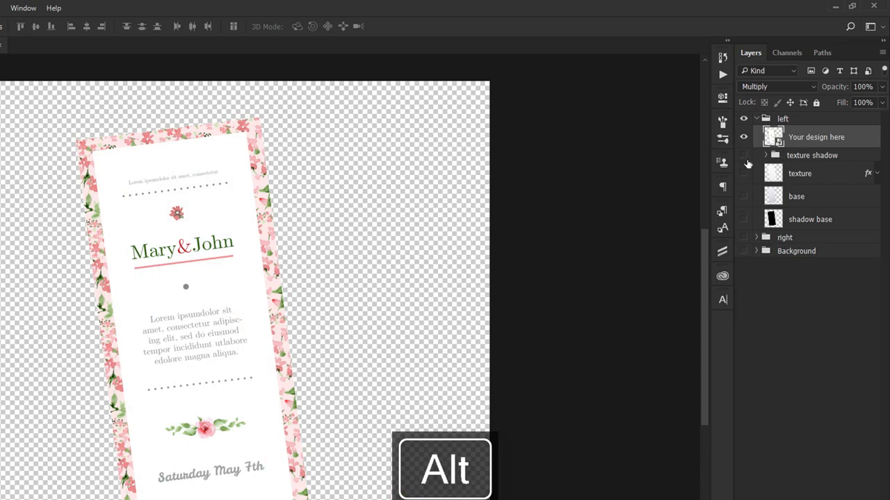
left_click(744, 139, "alt")
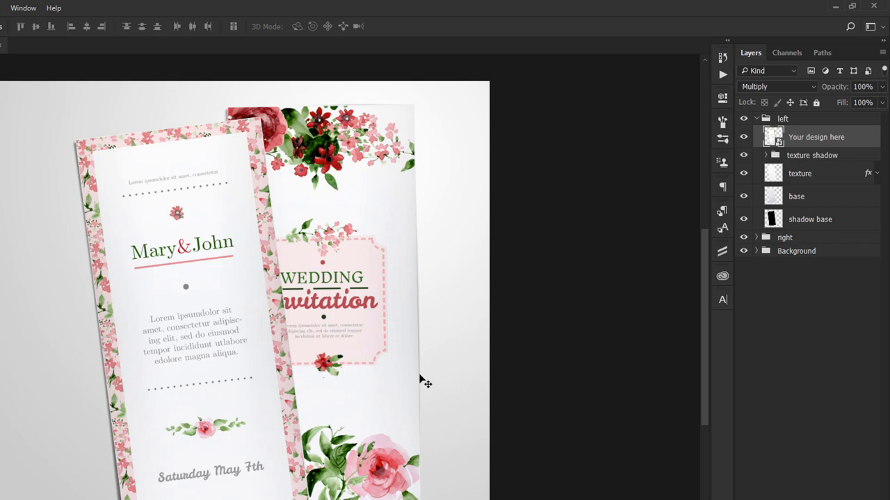
- Hide the left group's Your design here layer and try moving its texture shadow group on its own, undoing the move
left_click(740, 137)
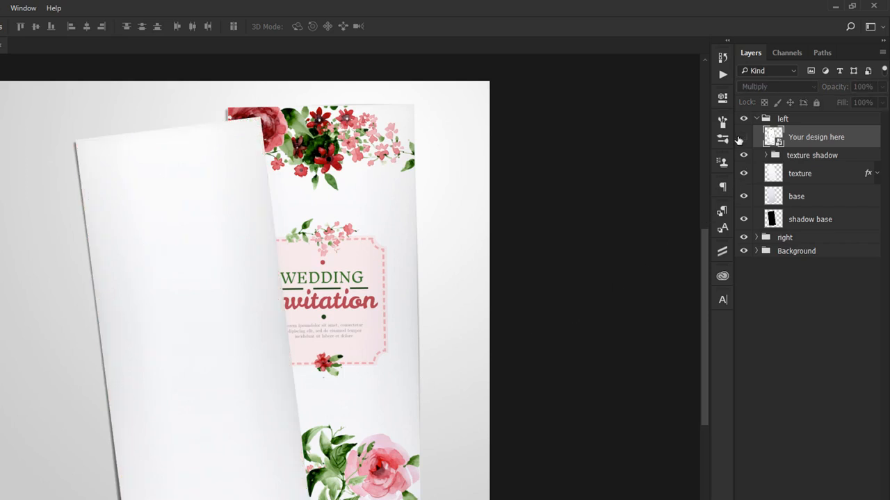
left_click(826, 157)
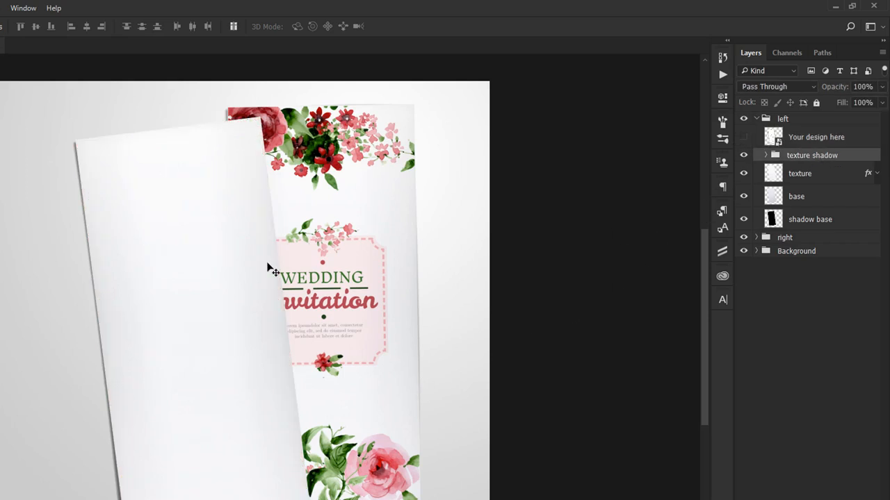
left_click_drag(268, 263, 578, 212)
key("ctrl+z")
- Try moving the left group's texture, base and shadow base layers one at a time, undoing each move
left_click(805, 173)
left_click_drag(296, 273, 492, 251)
key("ctrl+z")
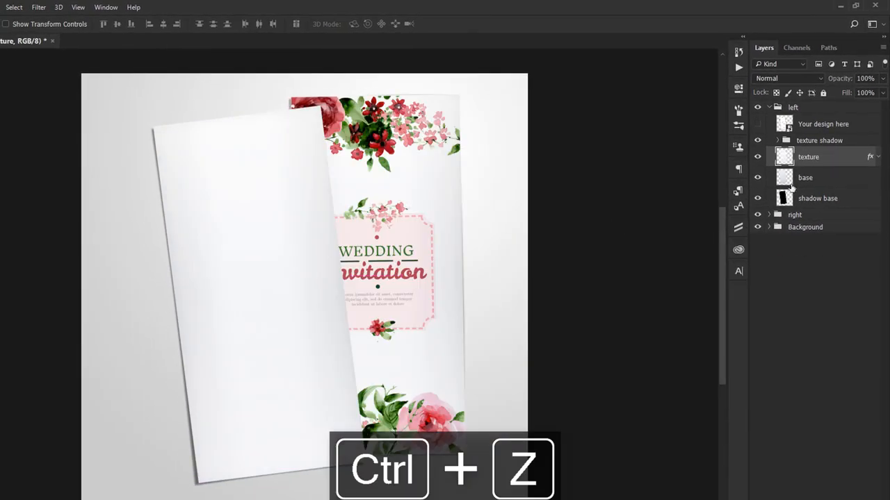
left_click(795, 198)
left_click_drag(389, 244, 524, 221)
key("ctrl+z")
left_click(824, 198)
left_click_drag(253, 262, 476, 242)
key("ctrl+z")
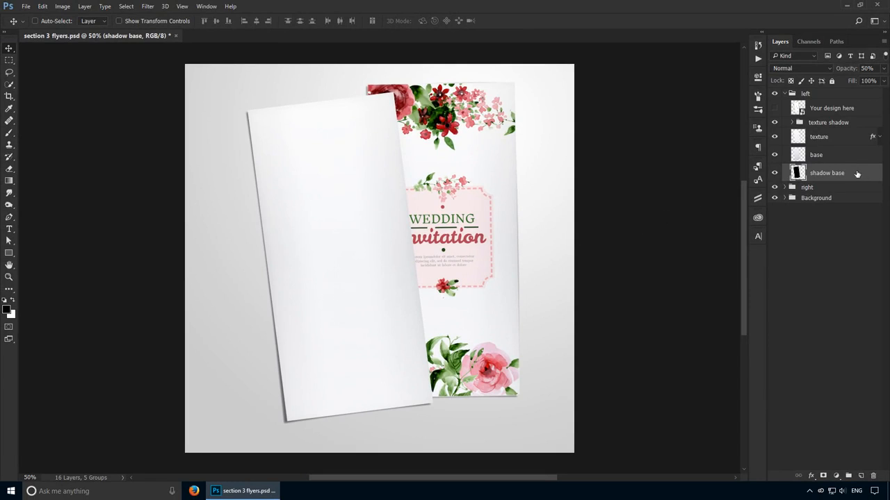
- Link the left group's texture, base and shadow base layers and test moving them together from the base layer
left_click(839, 139, "shift")
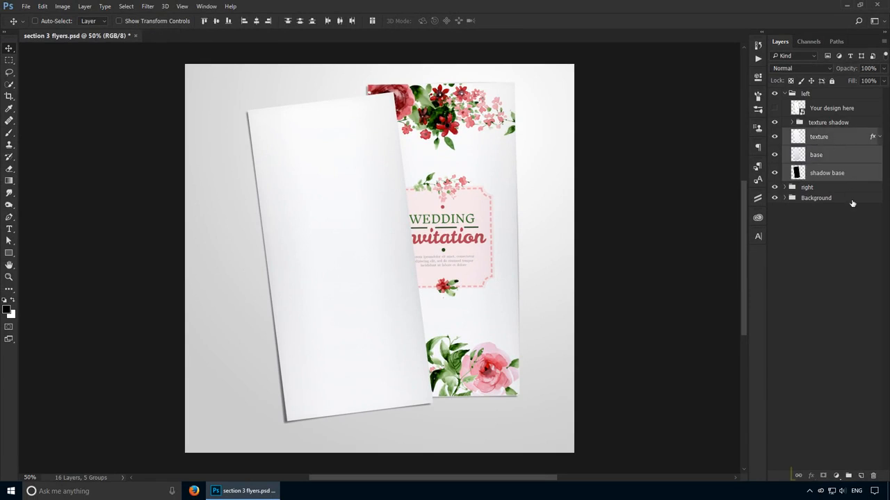
left_click(799, 477)
left_click(838, 155)
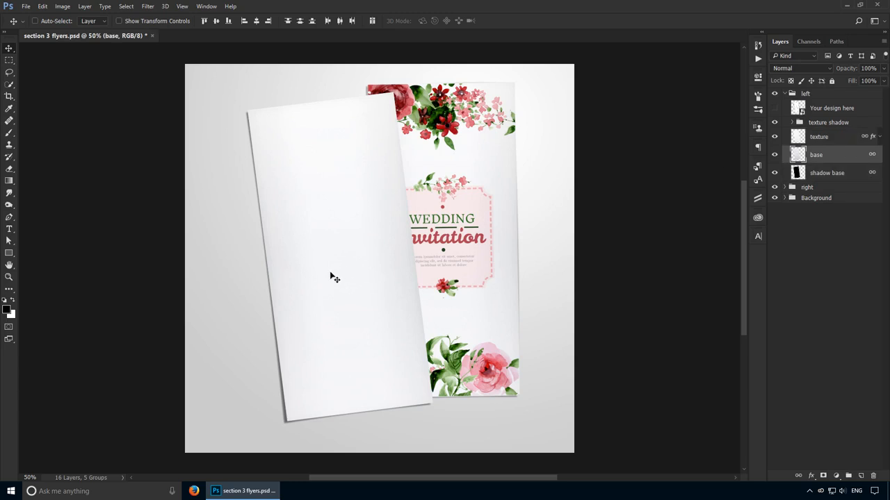
left_click_drag(321, 278, 487, 267)
- Try moving the unlinked texture shadow group of the left flyer separately and undo the move
left_click(827, 123)
left_click_drag(560, 177, 624, 160)
key("ctrl+z")
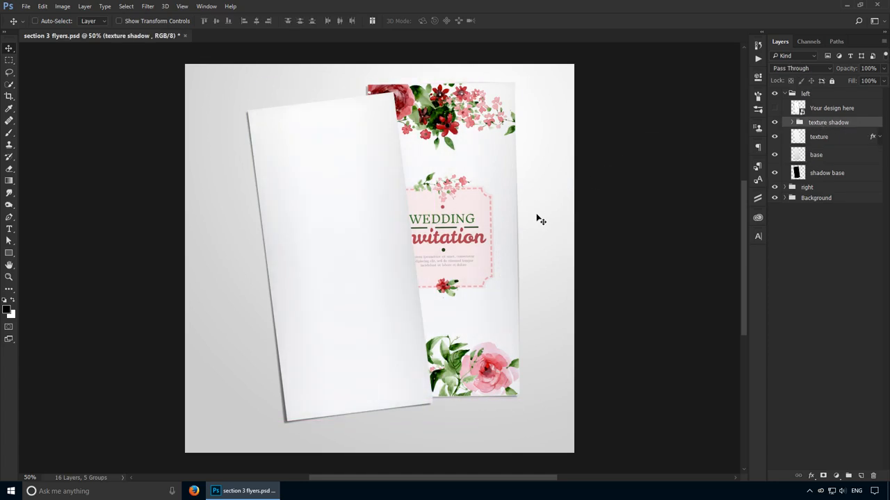
- Link the texture shadow group to the already linked base layer and move the whole blank flyer to the left
left_click(829, 160, "ctrl")
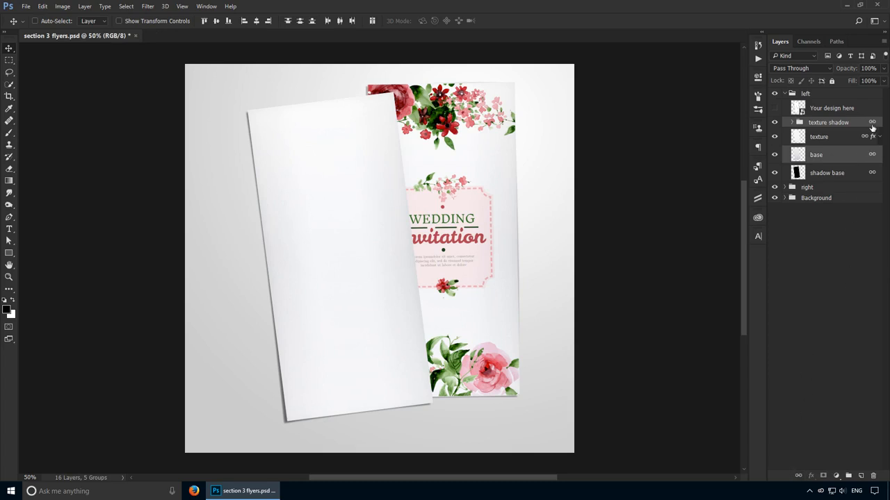
left_click(869, 125)
left_click_drag(436, 197, 377, 222)
- Move the linked blank left flyer further left from its shadow base layer, clear of the wedding invitation text
left_click(839, 155)
left_click(833, 173)
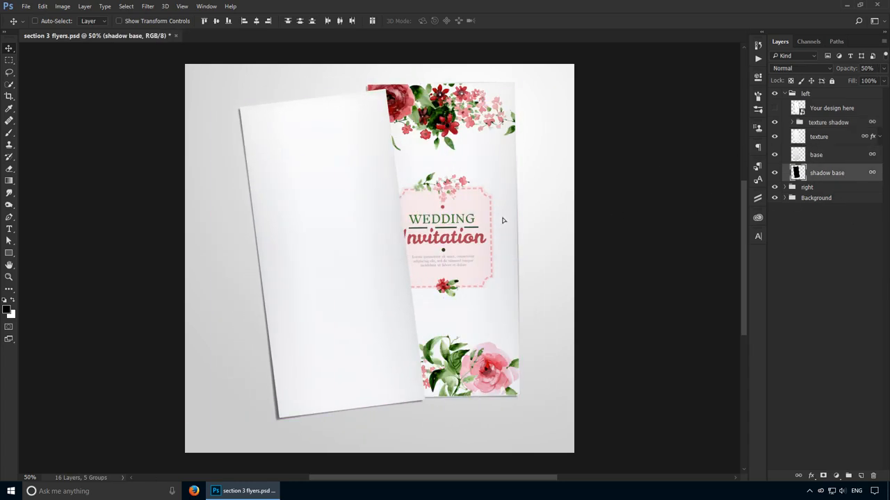
key("5")
- Unlink the left group's shadow base layer and try moving it on its own over the right flyer
right_click(848, 177)
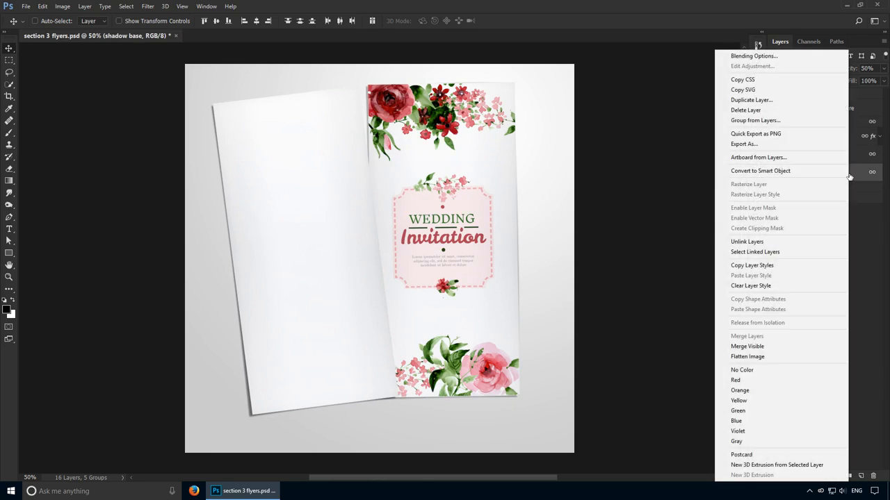
left_click(777, 243)
left_click_drag(459, 257, 552, 277)
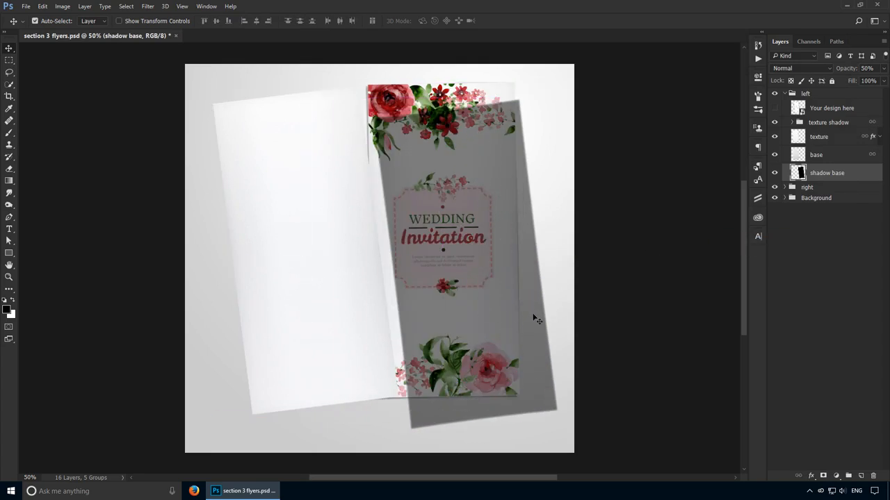
- Unlink the left group's base, texture and texture shadow items and show the Your design here layer
left_click(839, 156)
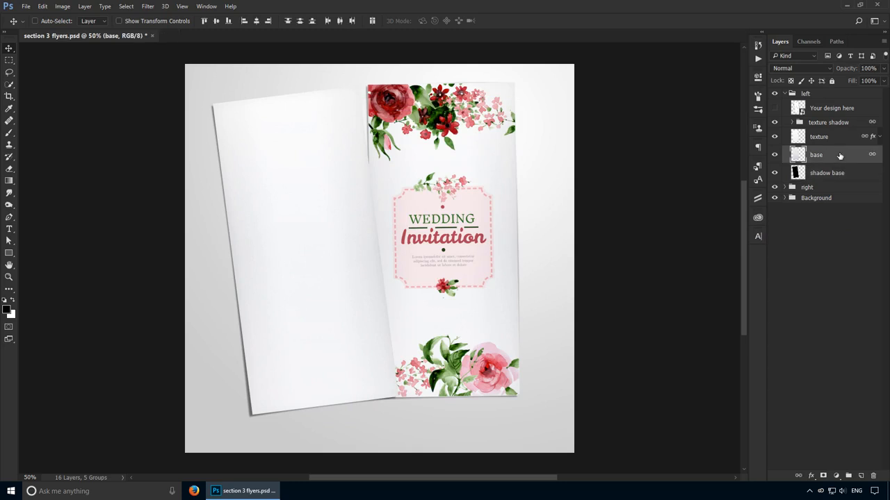
left_click(854, 123, "shift")
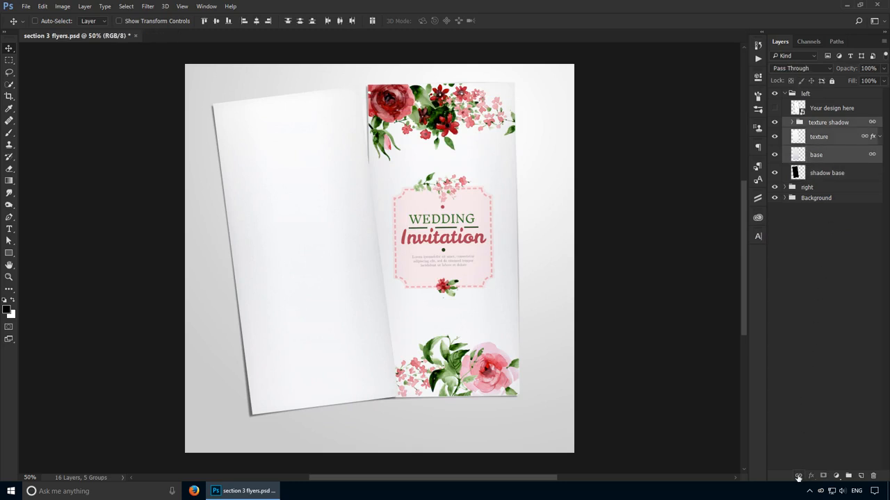
left_click(841, 157)
left_click(840, 128, "shift")
left_click(799, 476)
left_click(835, 144)
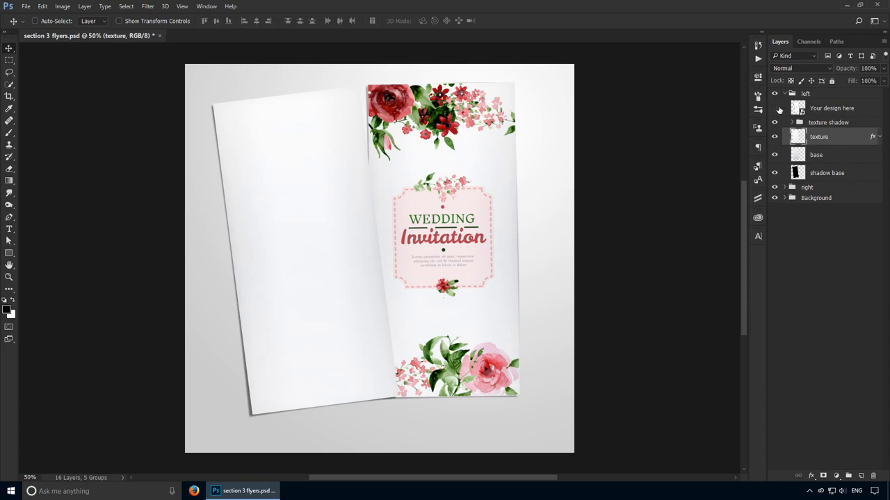
left_click(776, 108)
- Duplicate the left group and move the copy over the right flyer
left_click(810, 96)
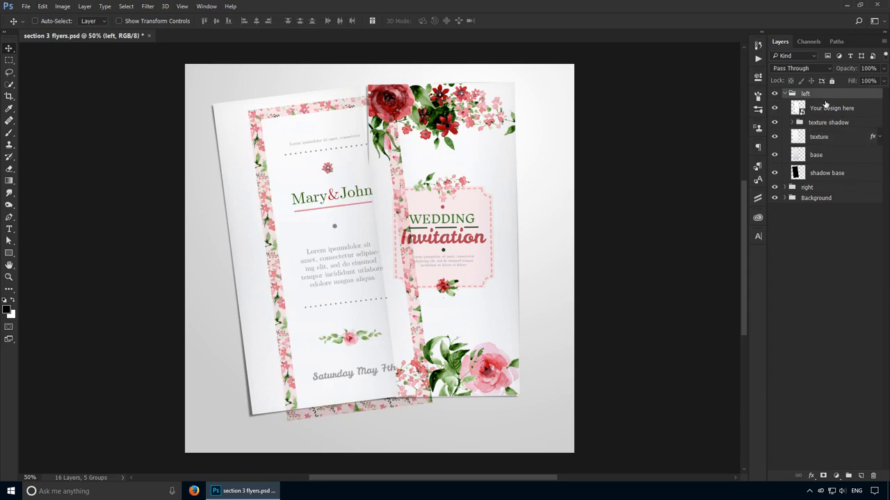
key("ctrl+j")
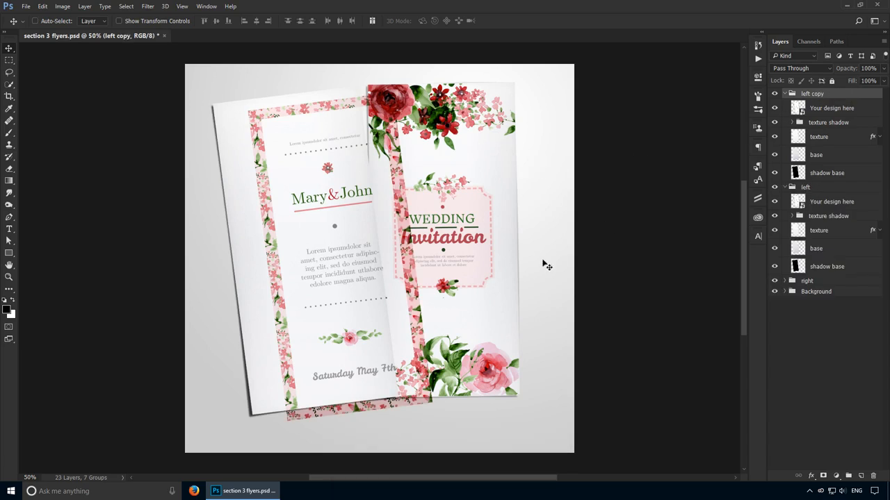
left_click_drag(379, 227, 511, 220)
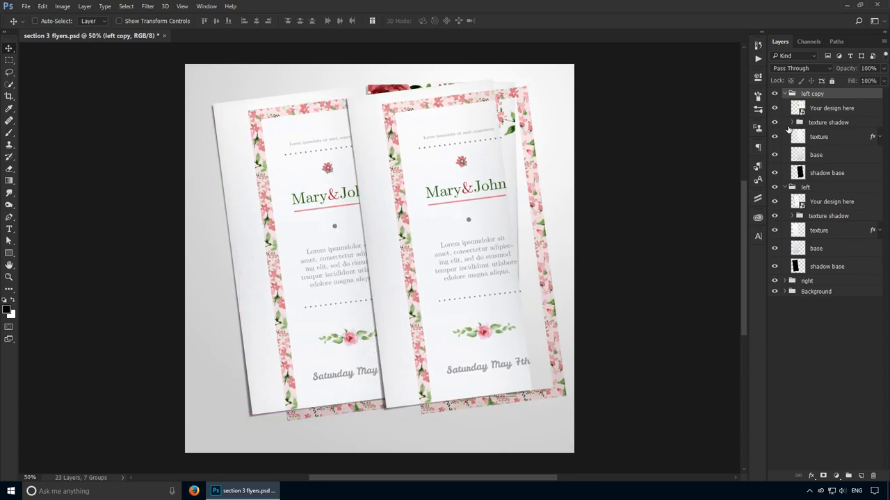
- Duplicate the Your design here layer inside the copied left group and try moving the duplicate to the left
left_click(815, 112)
key("ctrl+j")
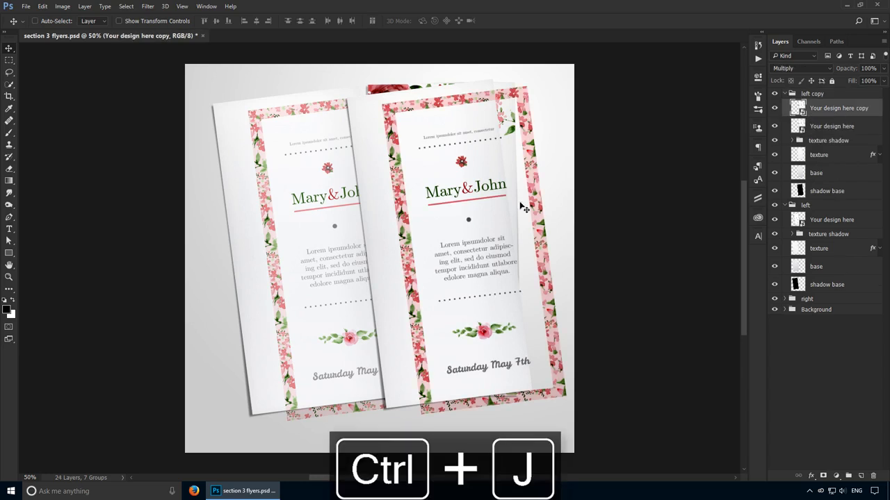
left_click_drag(519, 203, 460, 206)
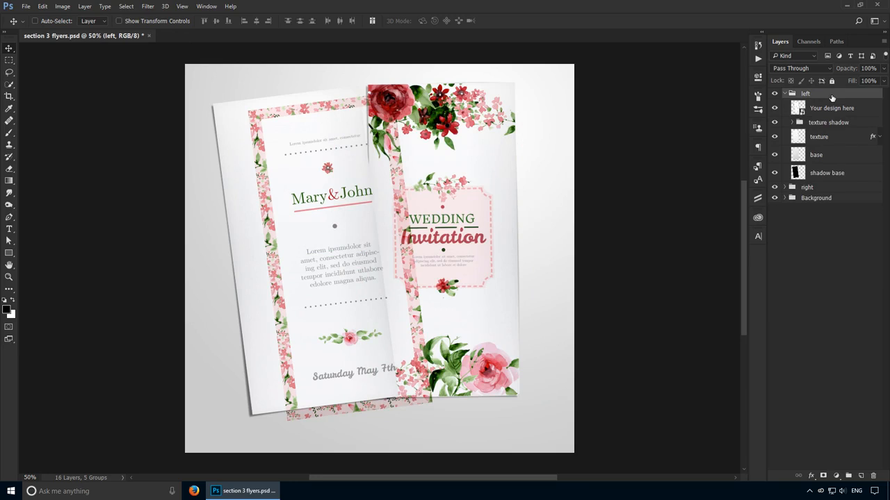
- Move the left group's Your design here layer to line up with the blank left flyer
left_click(823, 109)
left_click_drag(404, 211, 350, 198)
- Try duplicating the left group beneath the right group, moving the copy behind the right flyer and deleting it
left_click(844, 95)
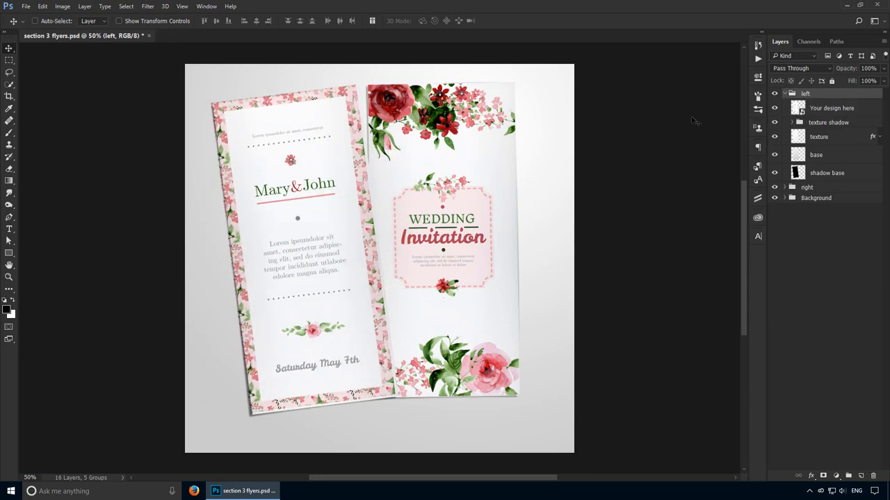
key("alt")
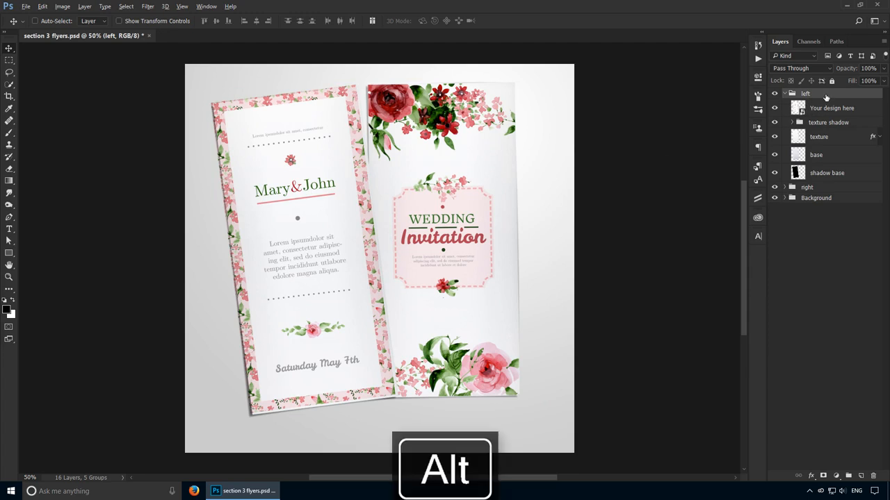
left_click_drag(826, 98, 832, 196)
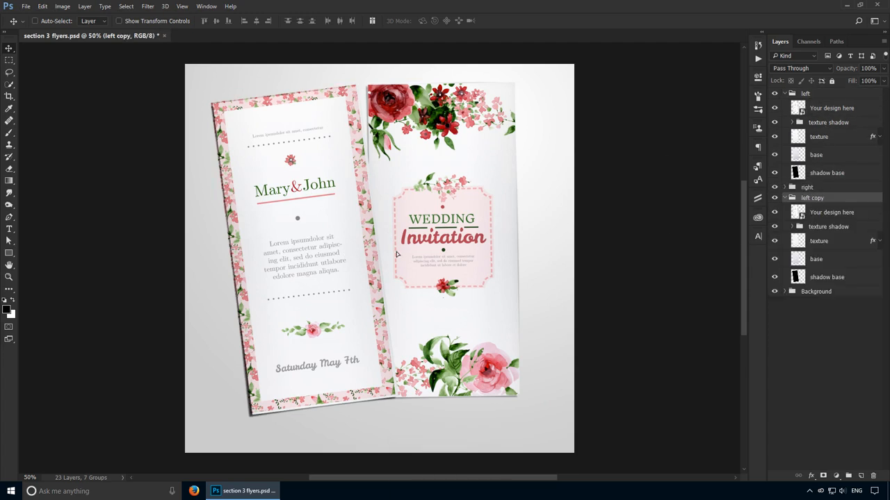
left_click_drag(352, 256, 534, 288)
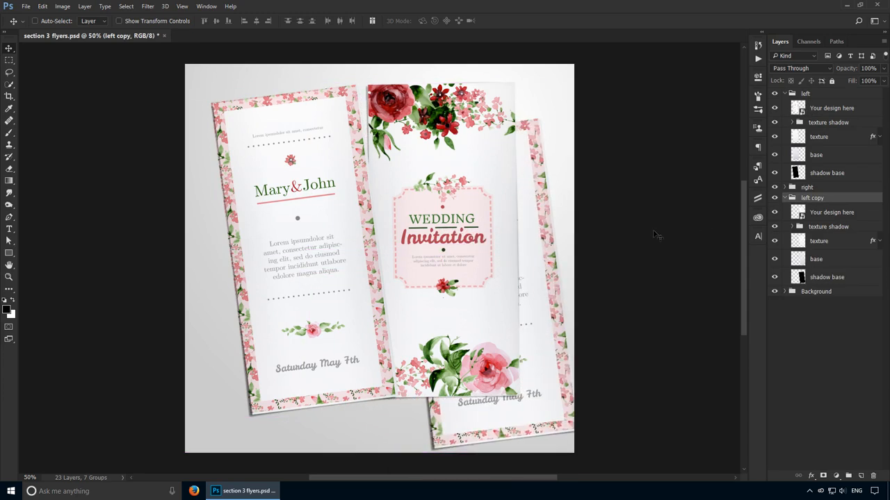
key("Delete")
- Try duplicating the Your design here layer directly on the canvas over the right flyer, then delete the copy
left_click(818, 93)
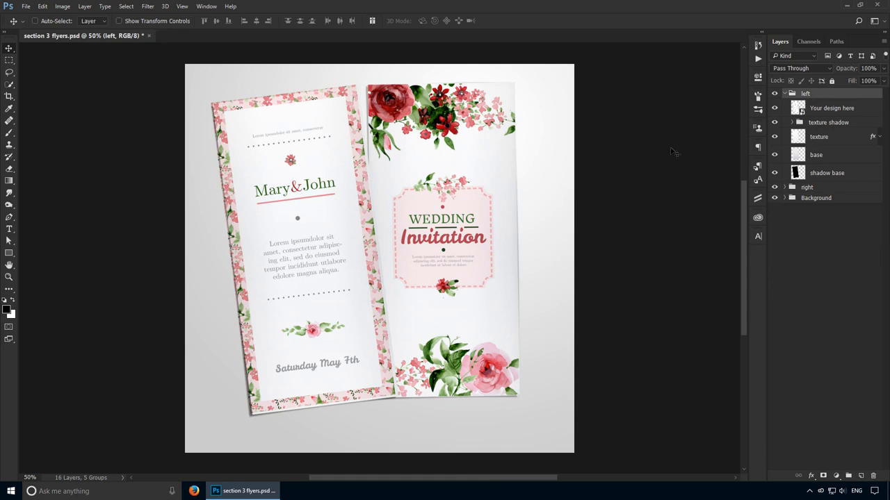
key("ctrl")
left_click(315, 197, "ctrl")
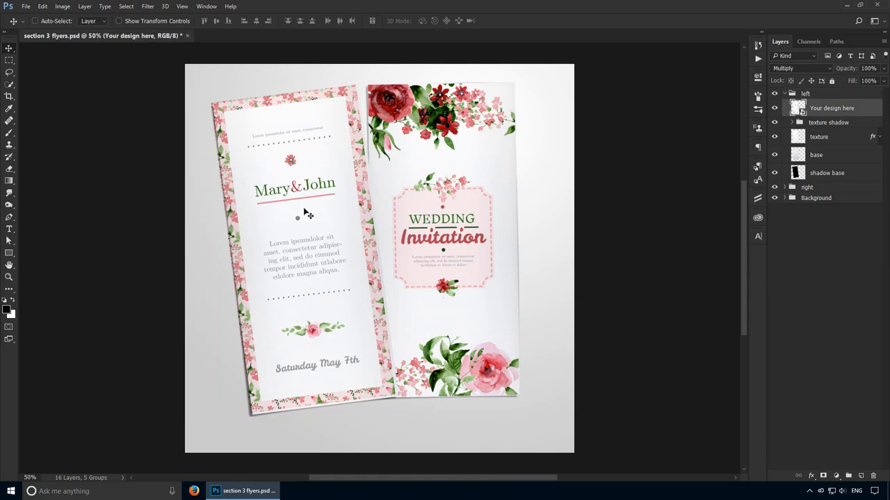
key("alt")
left_click_drag(304, 211, 488, 217)
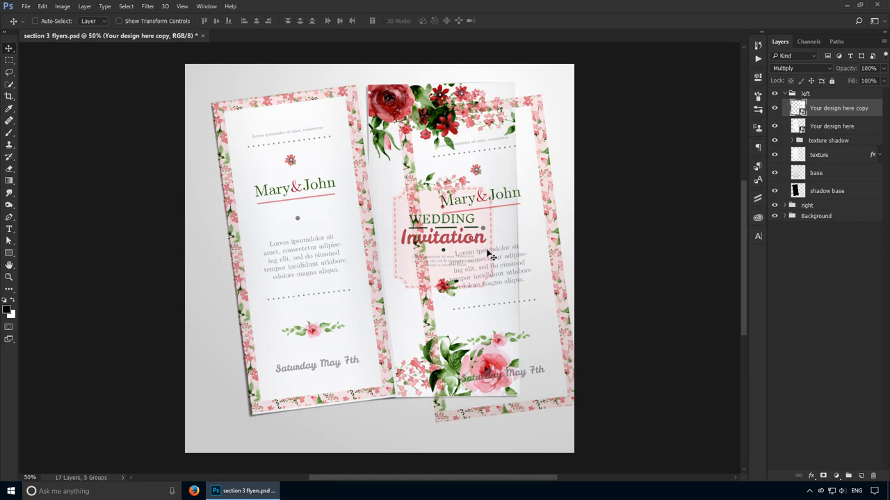
key("Delete")
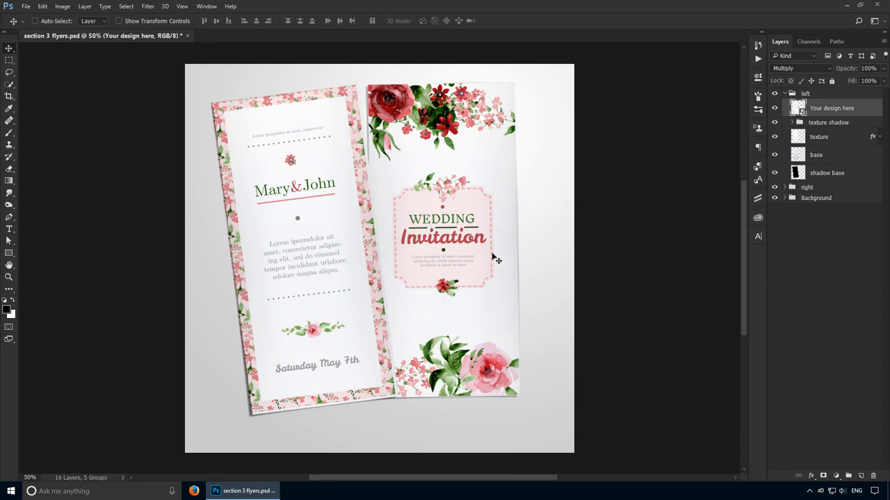
- Duplicate the Your design here layer as "Your design here copy" with section 3 flyers.psd as the destination document
right_click(864, 111)
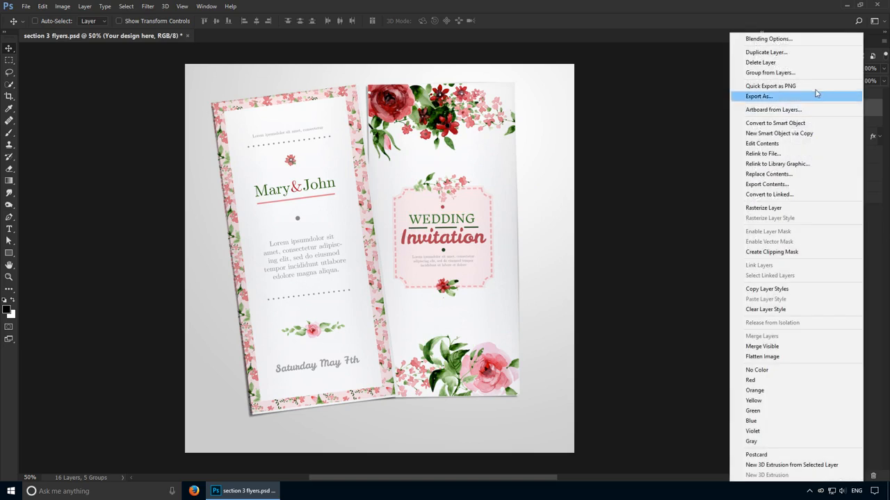
left_click(791, 53)
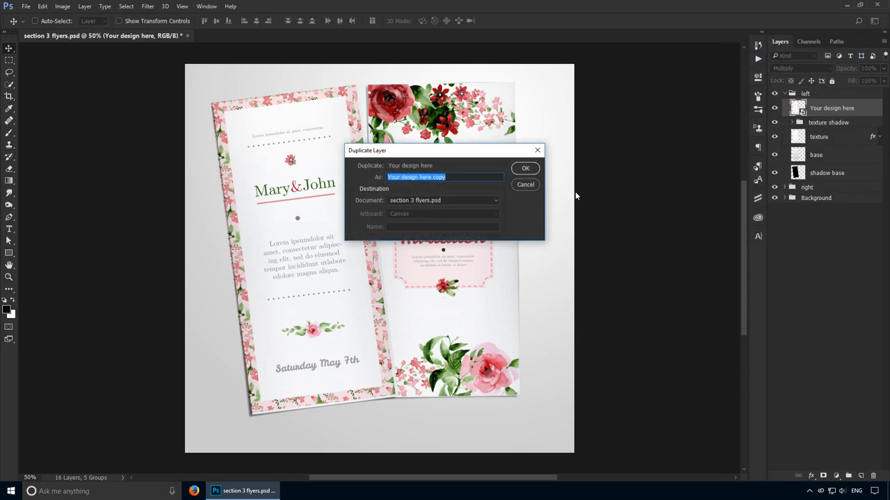
left_click(419, 177)
left_click_drag(435, 177, 384, 177)
left_click(471, 177)
left_click(453, 200)
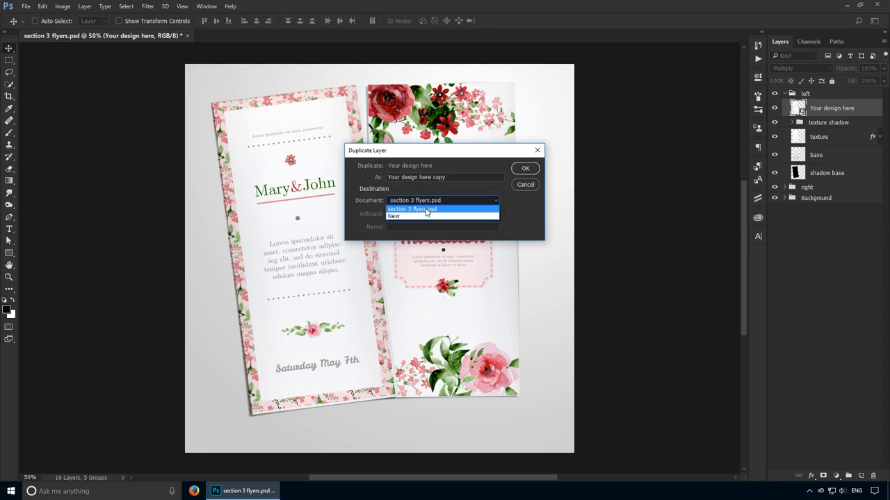
left_click(426, 210)
left_click(527, 171)
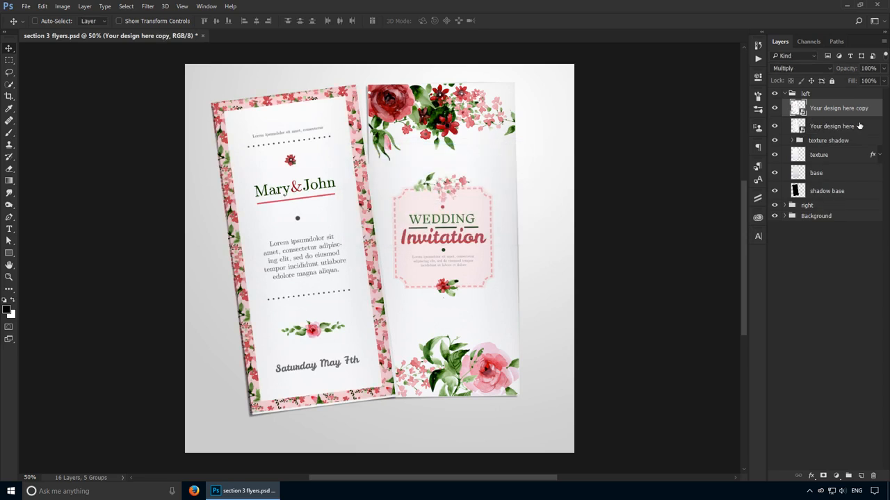